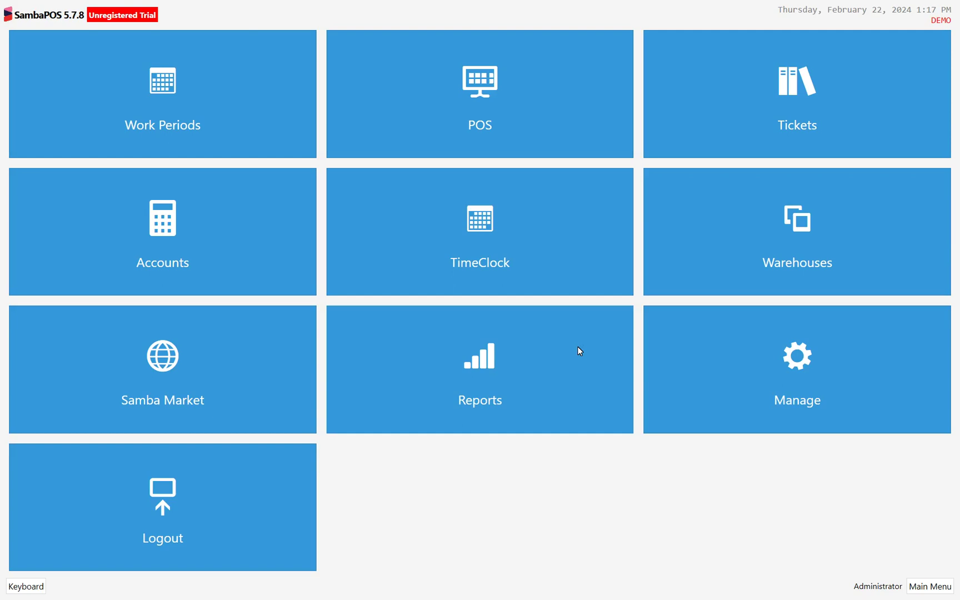
# Step: Start a POS ticket on table 16, view the Main Dining table map for changing tables, and return to the main menu
pyautogui.click(487, 75)
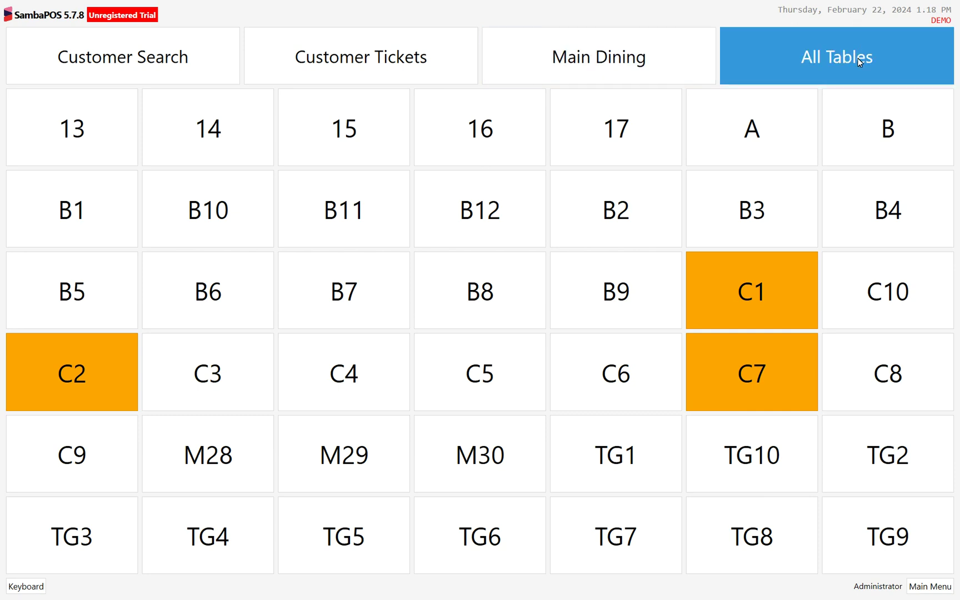
pyautogui.click(491, 129)
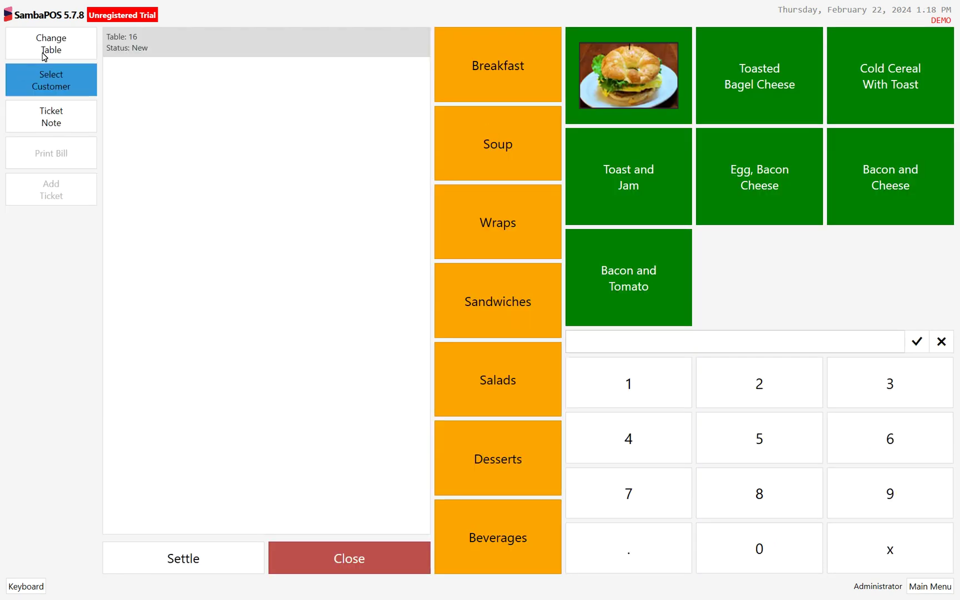
pyautogui.click(54, 35)
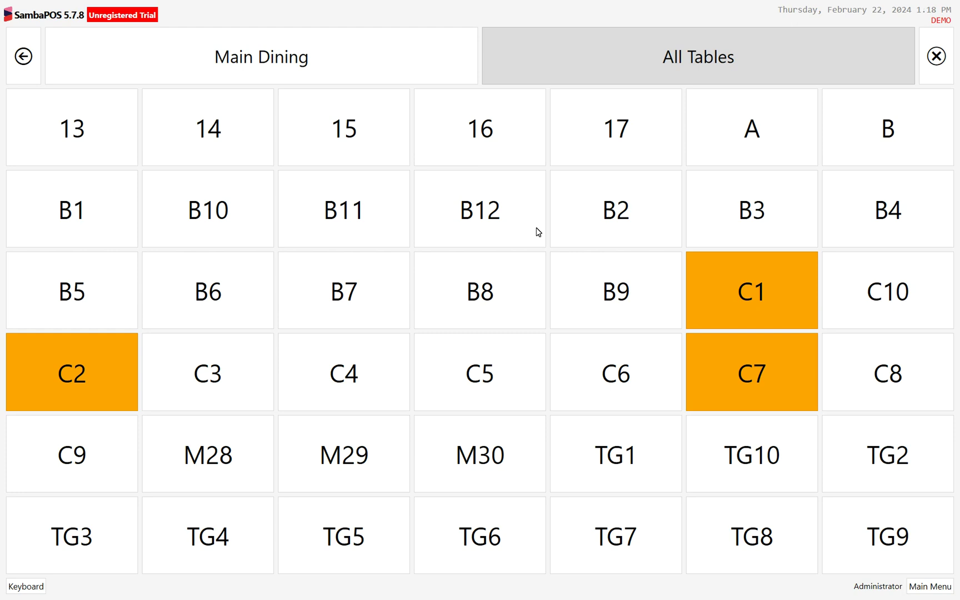
pyautogui.click(240, 52)
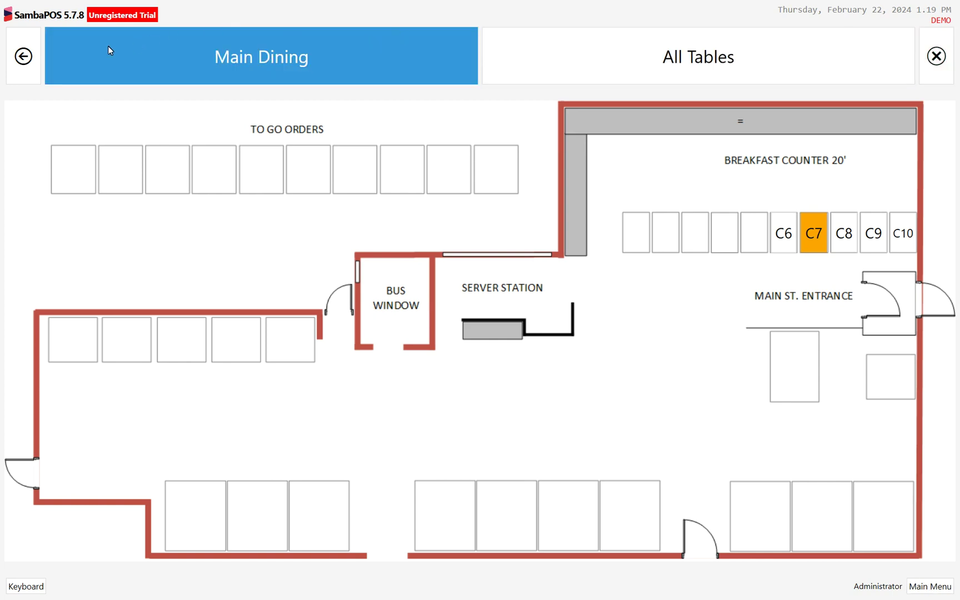
pyautogui.click(23, 57)
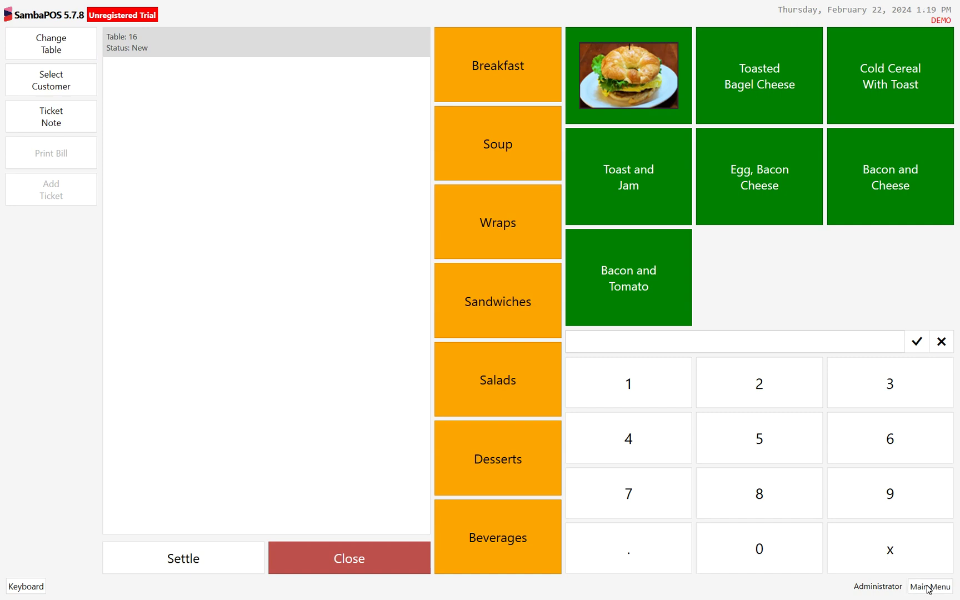
pyautogui.click(343, 557)
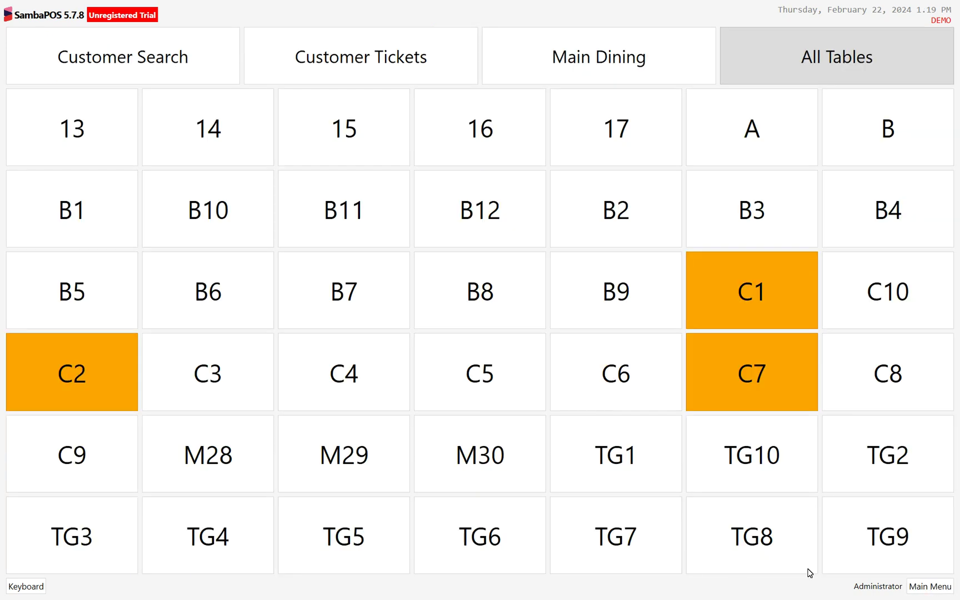
pyautogui.click(930, 586)
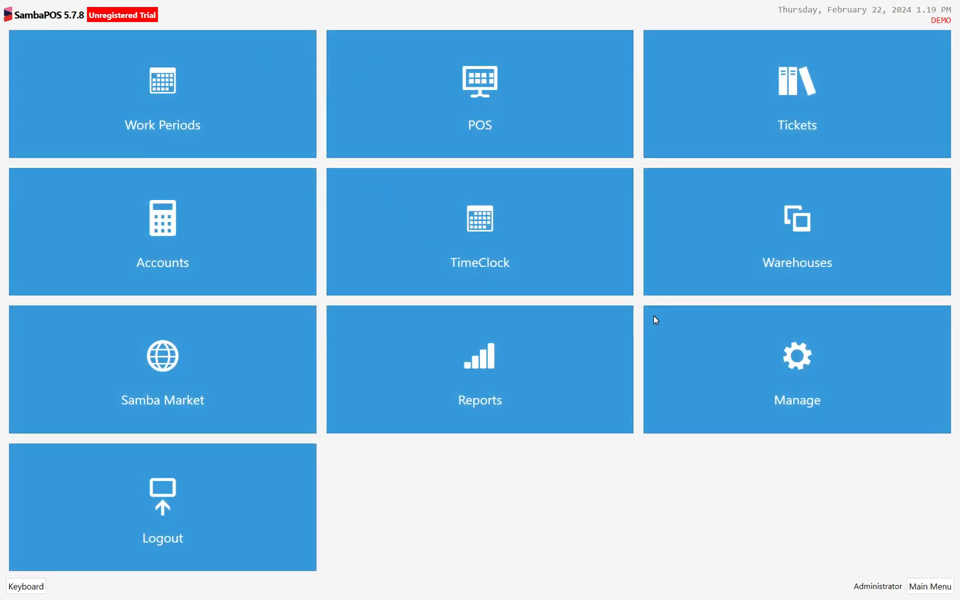
# Step: Open the Entities list in the management area and look through the existing table entities
pyautogui.click(758, 331)
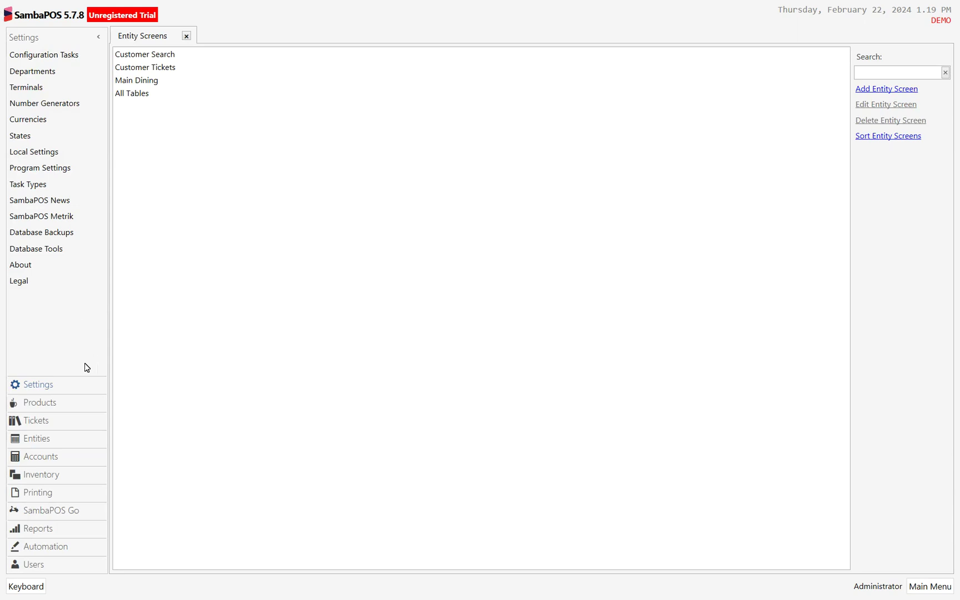
pyautogui.click(52, 439)
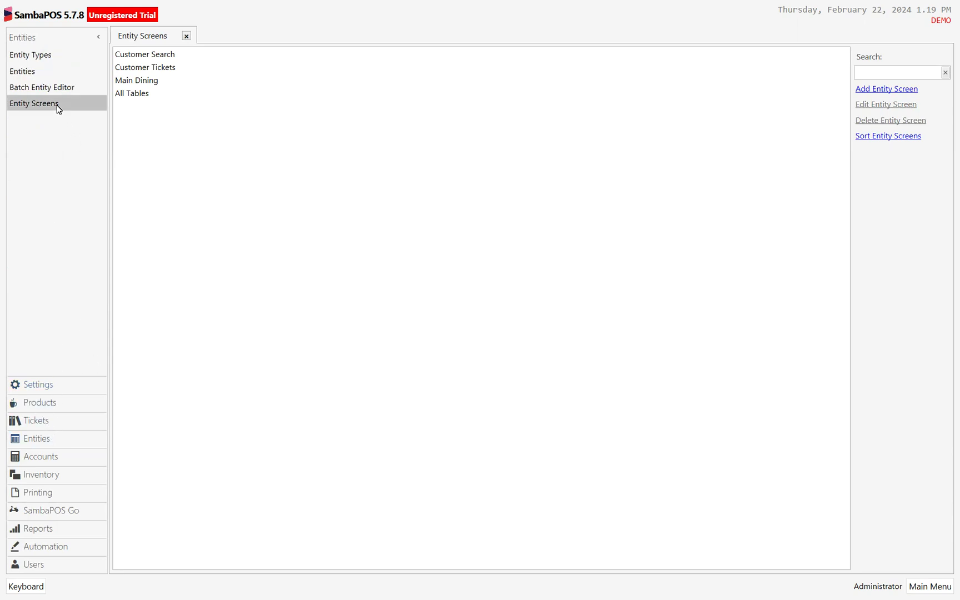
pyautogui.click(42, 76)
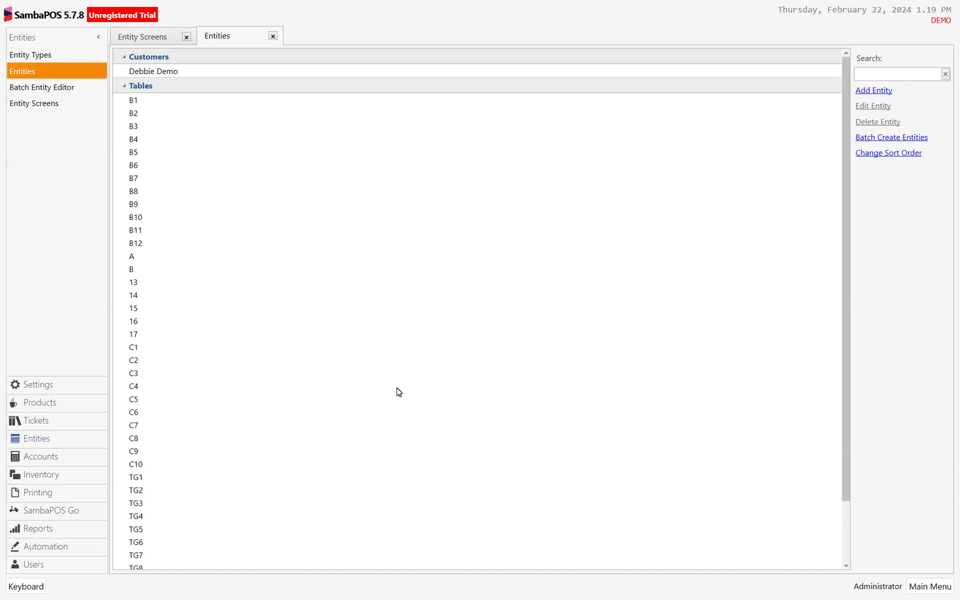
pyautogui.scroll(-2, 397, 391)
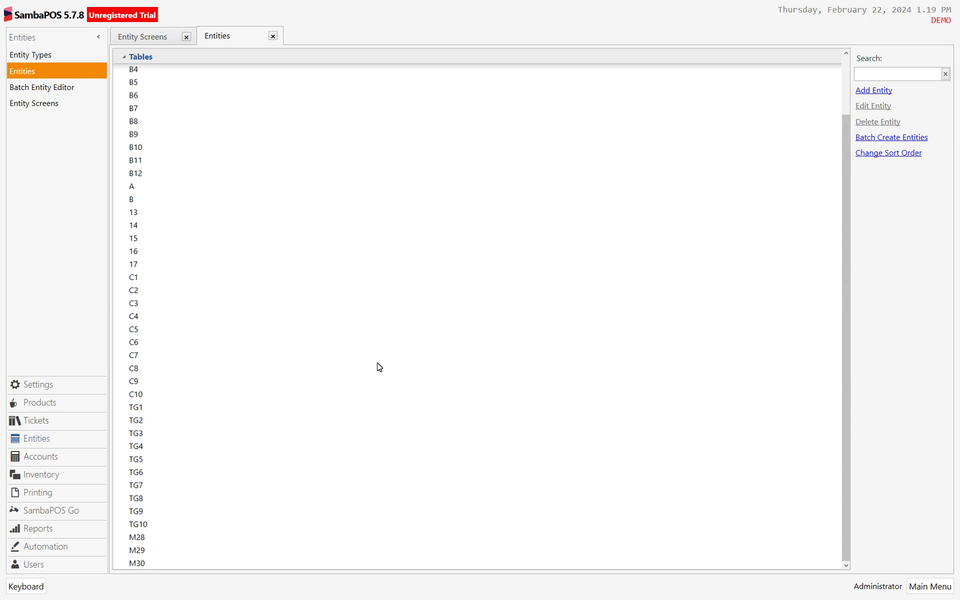
pyautogui.scroll(2, 379, 367)
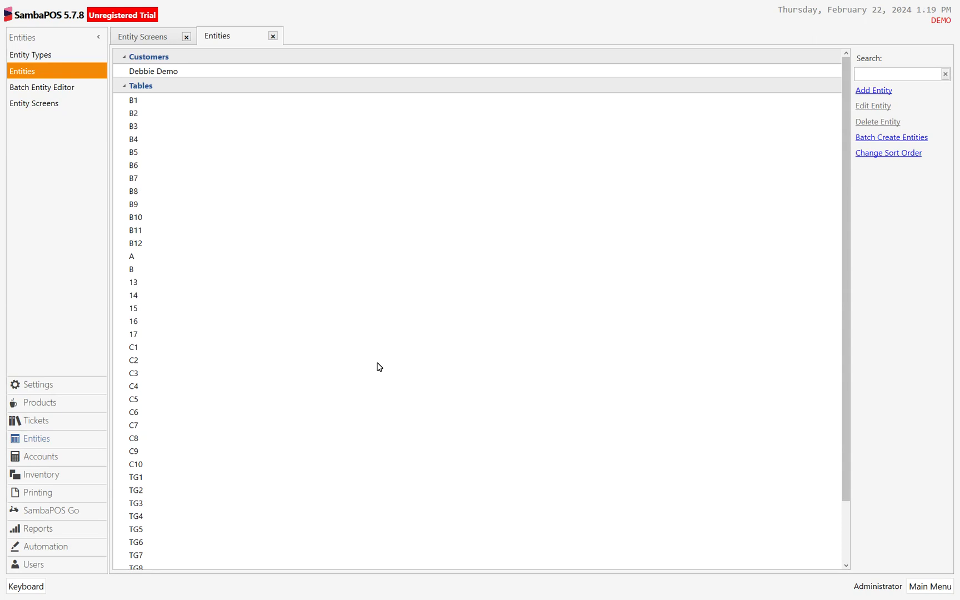
pyautogui.scroll(-2, 379, 367)
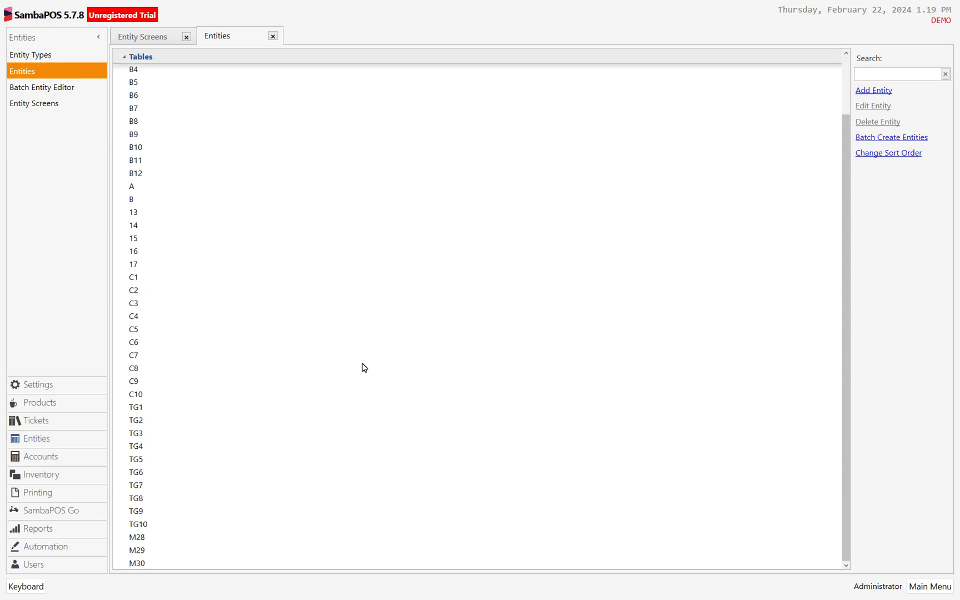
# Step: Batch create table entities G1 to G8, one per line, under the #tables heading
pyautogui.click(876, 139)
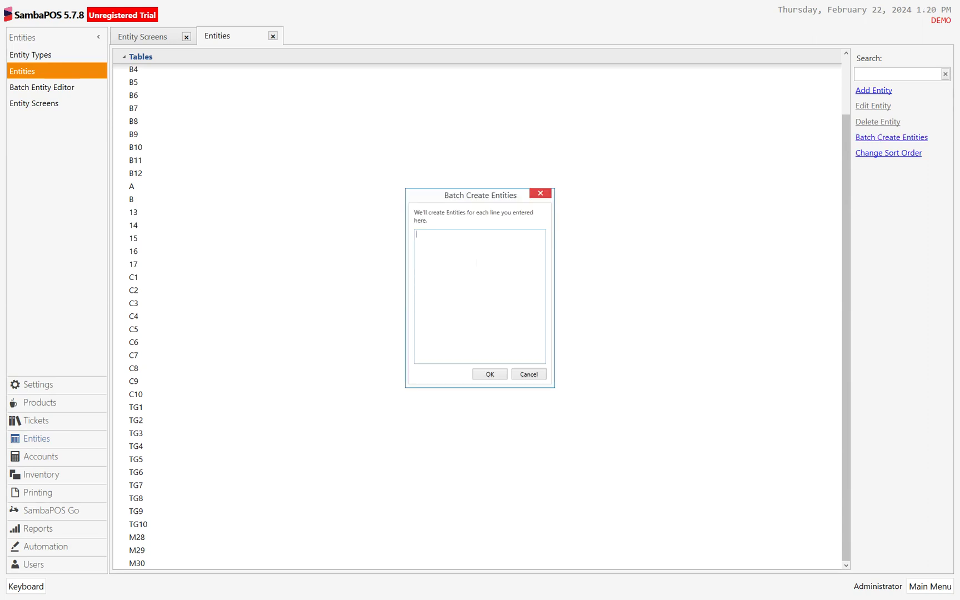
pyautogui.write('#tablers')
pyautogui.press('BackSpace')
pyautogui.press('BackSpace')
pyautogui.write('s G1 G2')
pyautogui.press('Return')
pyautogui.write('G3 G4')
pyautogui.press('Return')
pyautogui.write('G5')
pyautogui.press('Return')
pyautogui.write('G6')
pyautogui.press('Return')
pyautogui.write('G7 G8')
pyautogui.click(487, 374)
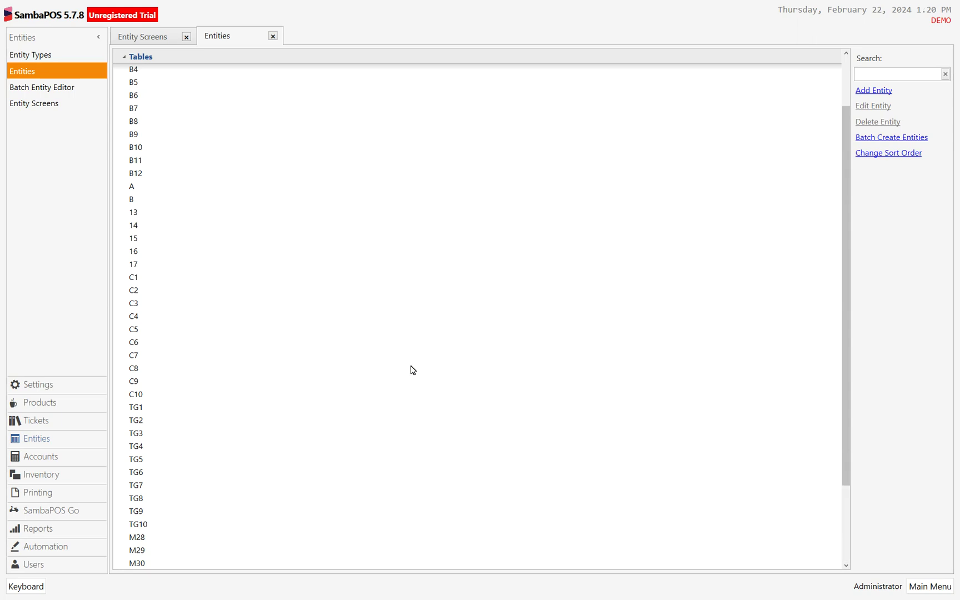
pyautogui.scroll(-3, 362, 382)
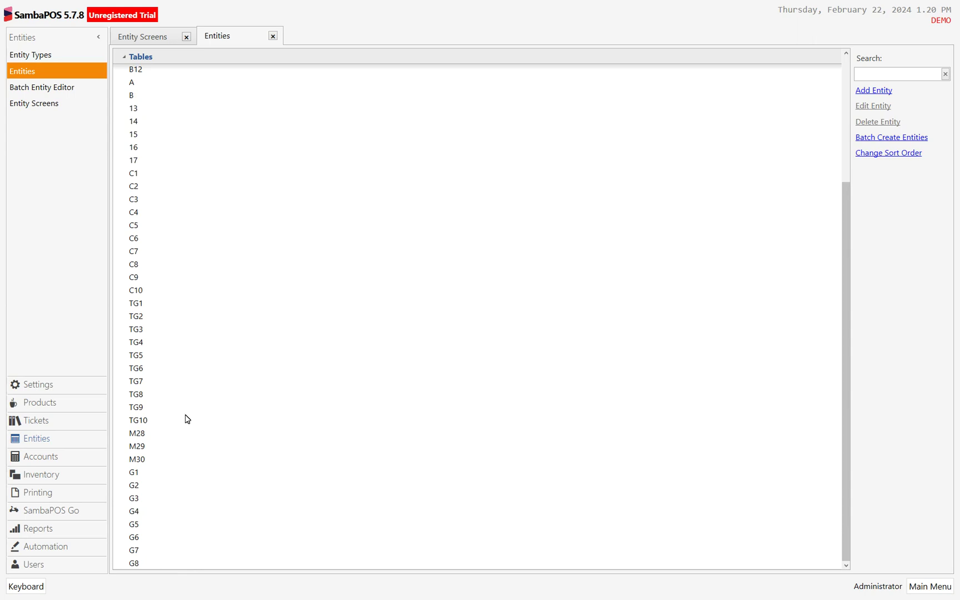
# Step: Open the entity screens list, compare the Gallery and Main Dining layouts in Visio, and check the floor plan images in File Explorer
pyautogui.click(33, 110)
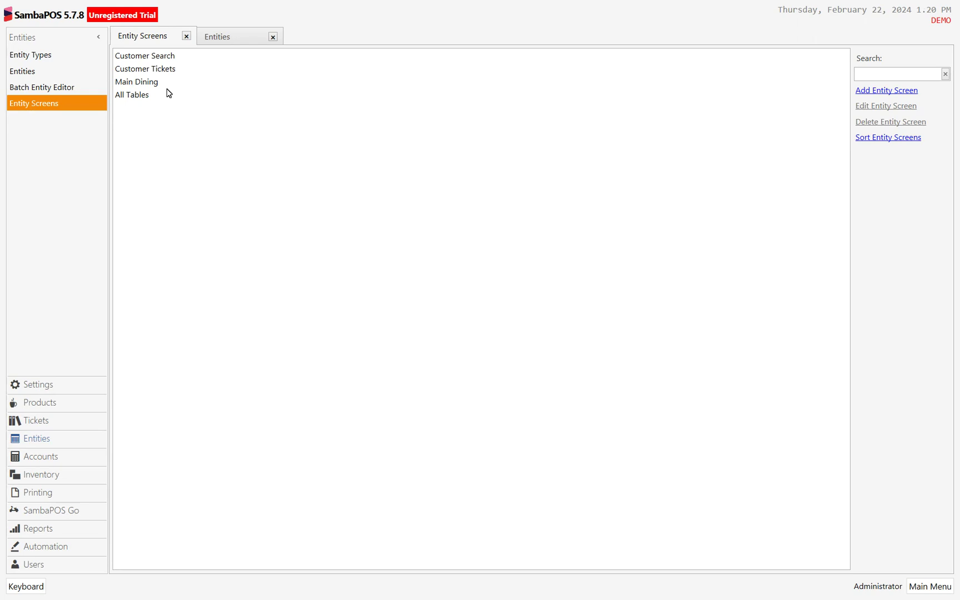
pyautogui.hotkey('alt', 'Tab')
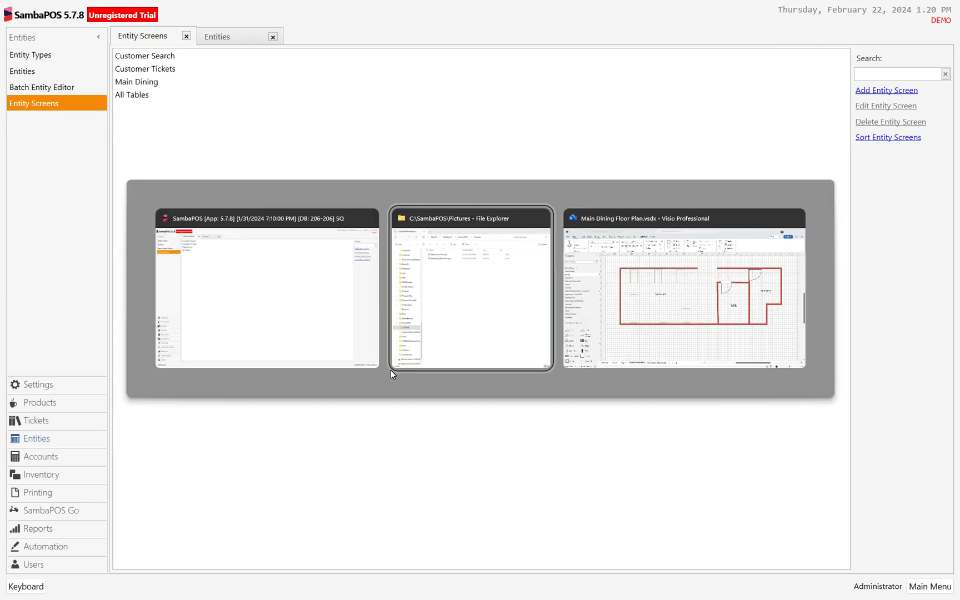
pyautogui.press('Tab')
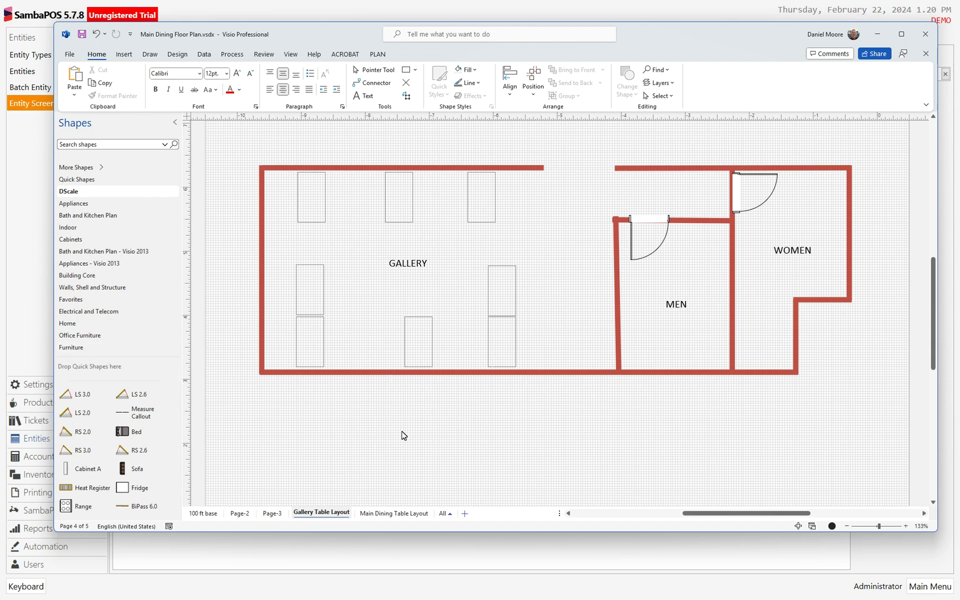
pyautogui.click(387, 514)
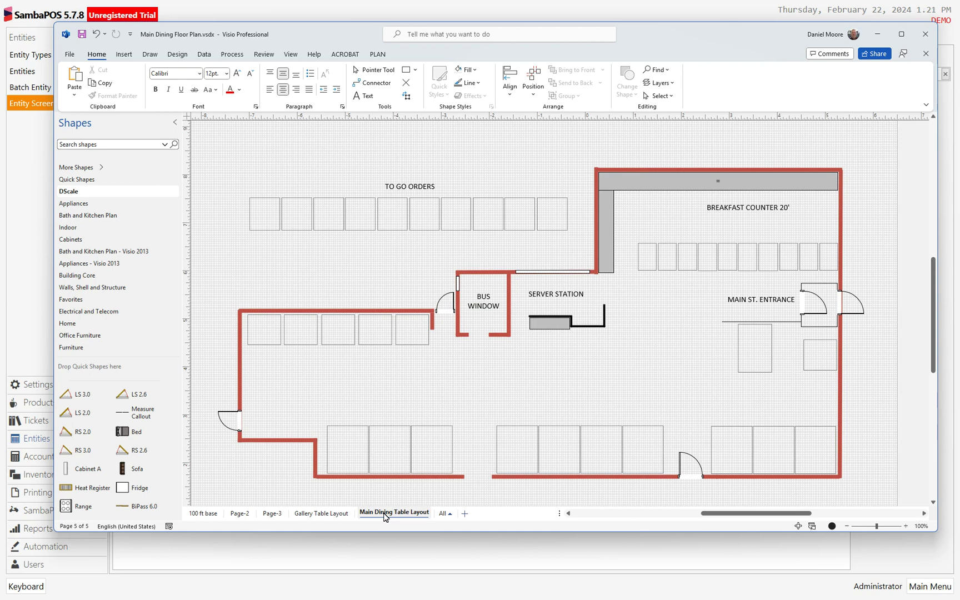
pyautogui.click(322, 513)
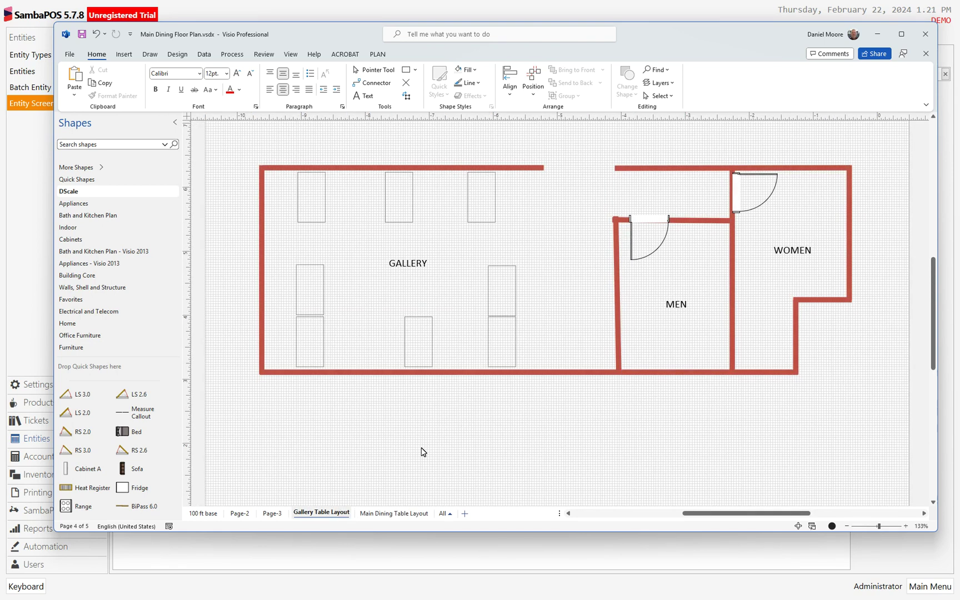
pyautogui.hotkey('alt', 'Tab')
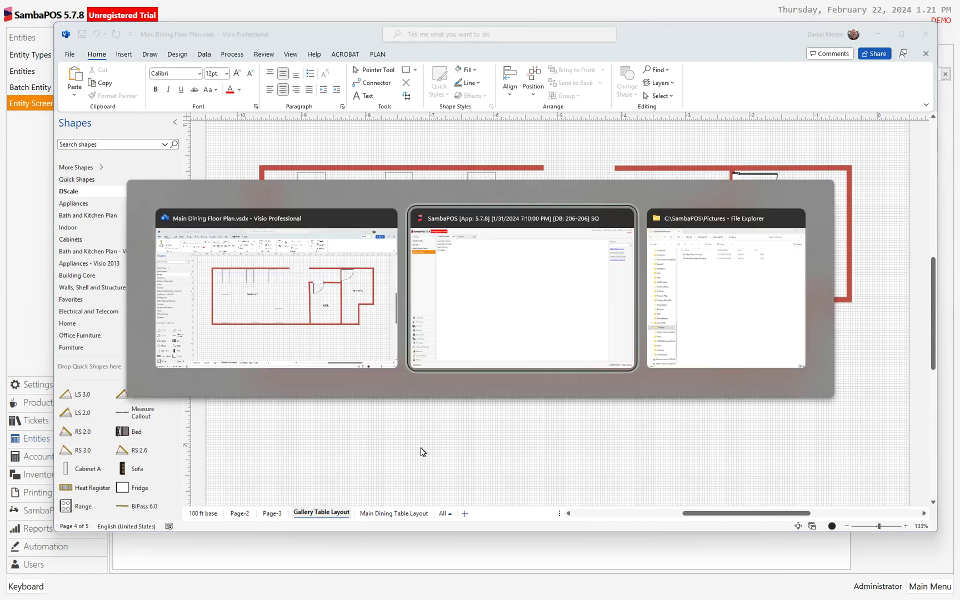
pyautogui.hotkey('alt', 'Tab')
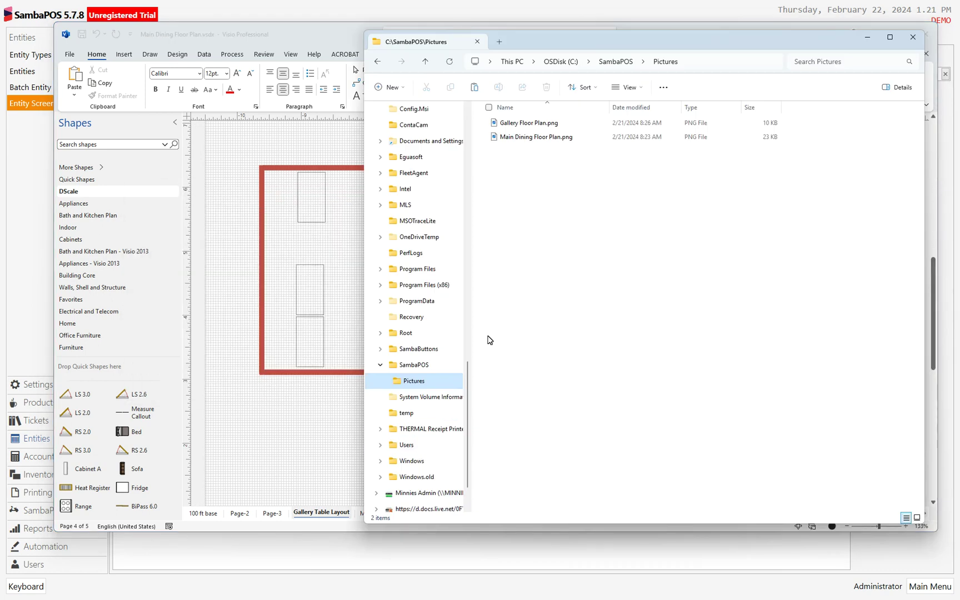
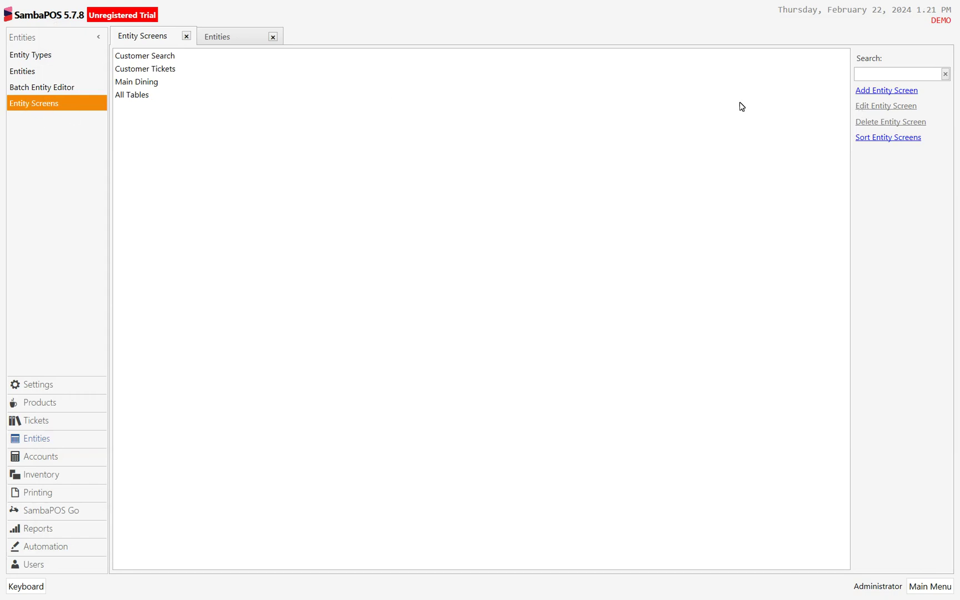
# Step: Add an entity screen named Gallery with button header Galler, ticket type Ticket and view mode Custom
pyautogui.click(871, 92)
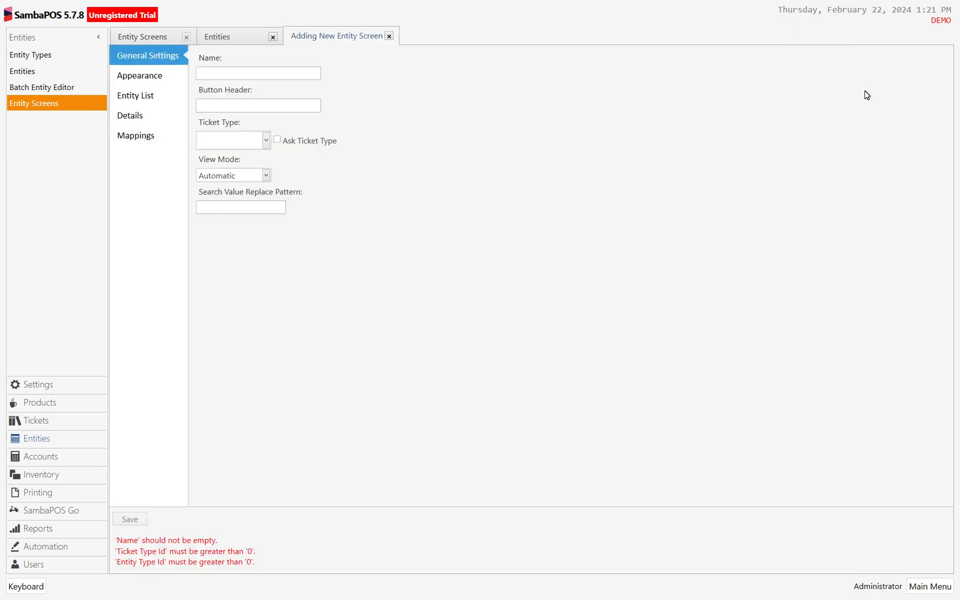
pyautogui.click(246, 72)
pyautogui.write('Gallery')
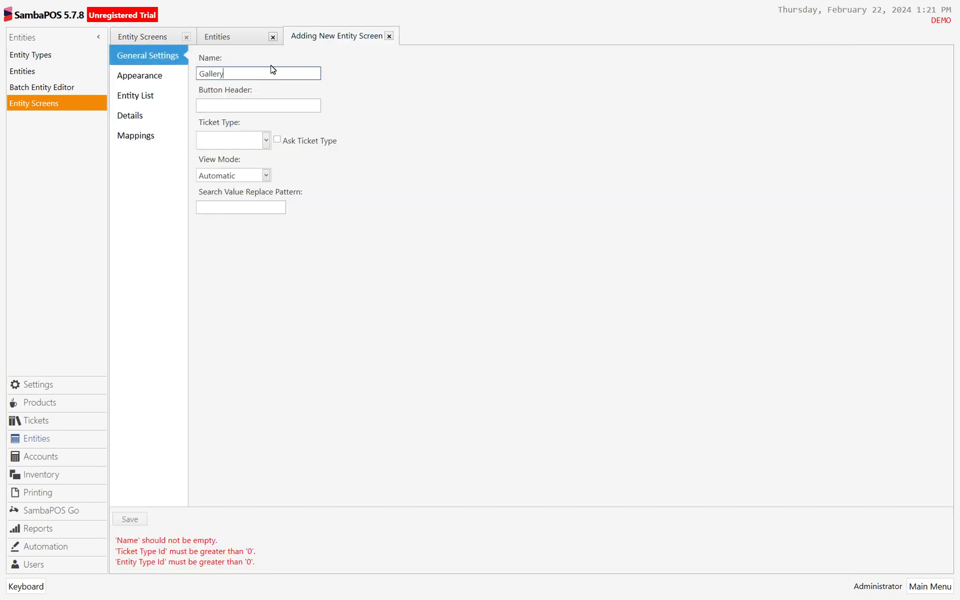
pyautogui.press('Tab')
pyautogui.write('G')
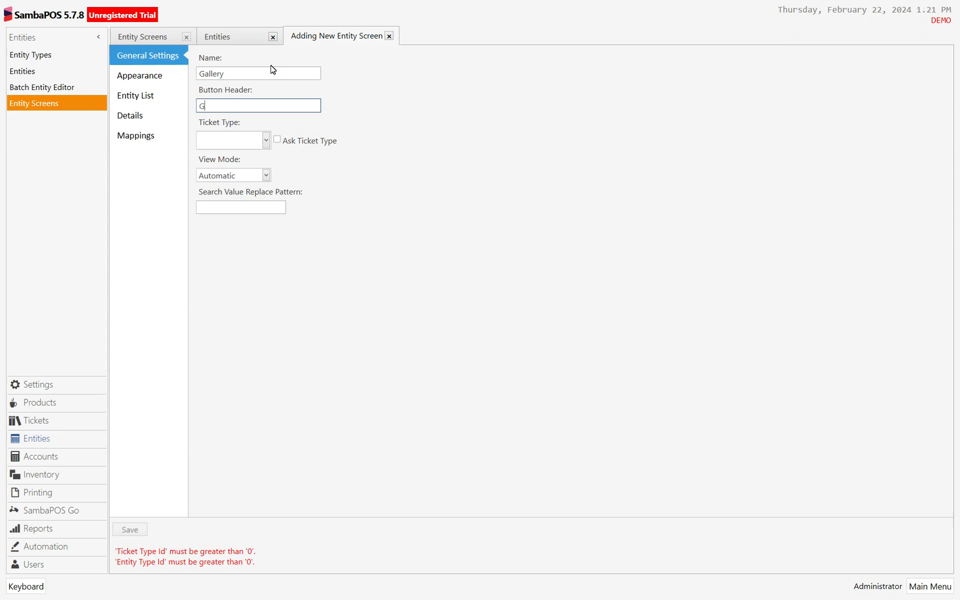
pyautogui.write('aller')
pyautogui.press('Tab')
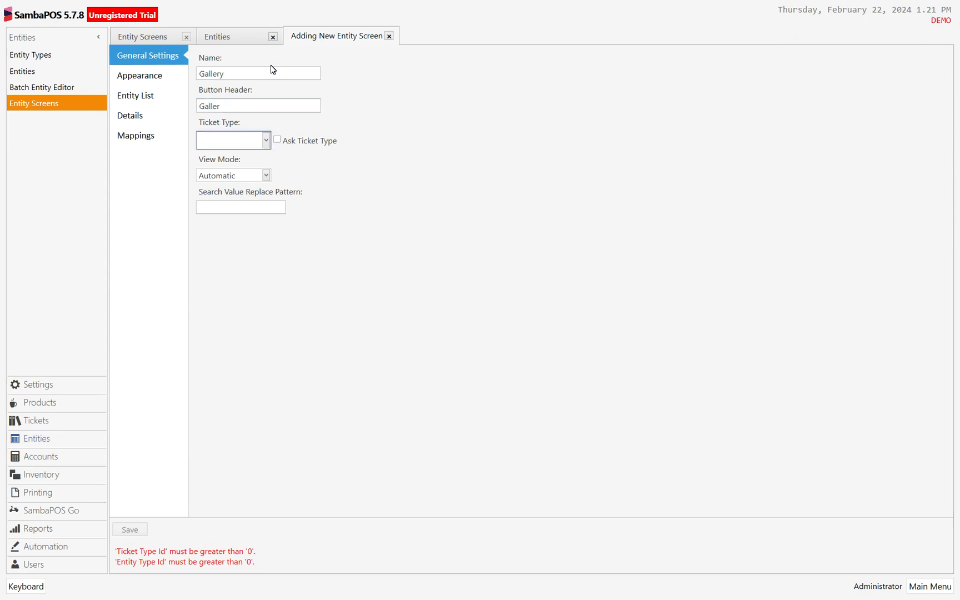
pyautogui.click(267, 144)
pyautogui.click(247, 159)
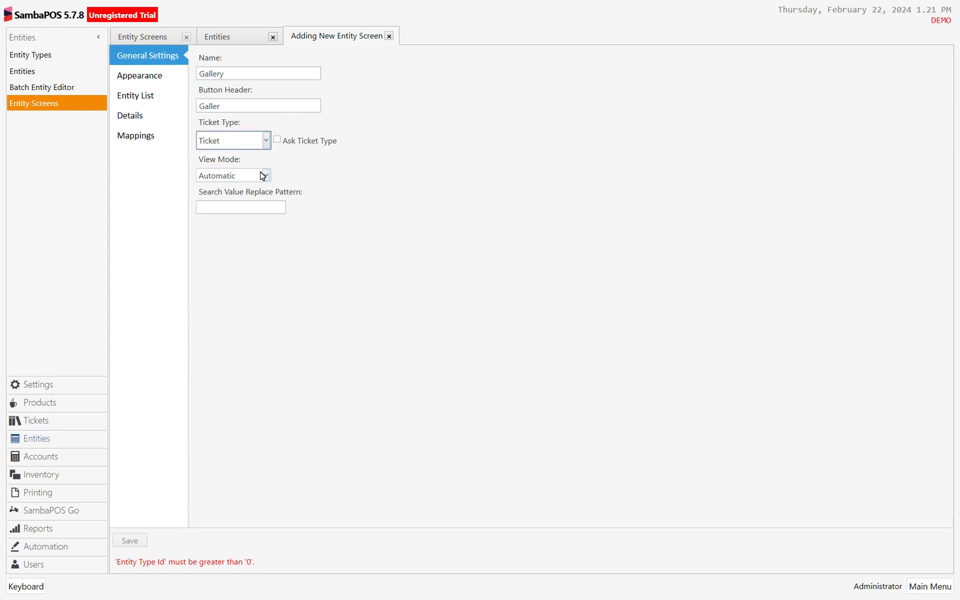
pyautogui.click(264, 175)
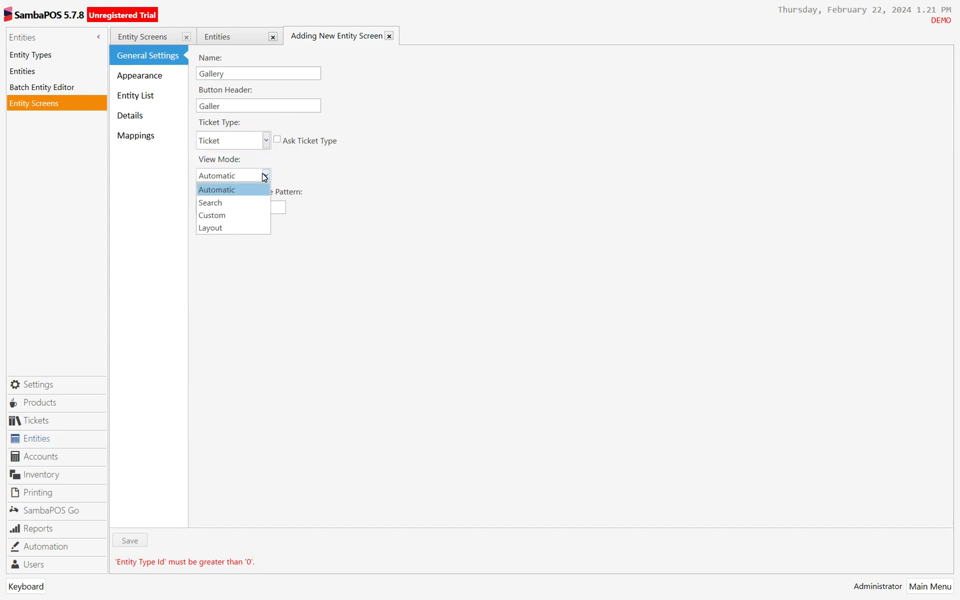
pyautogui.click(241, 216)
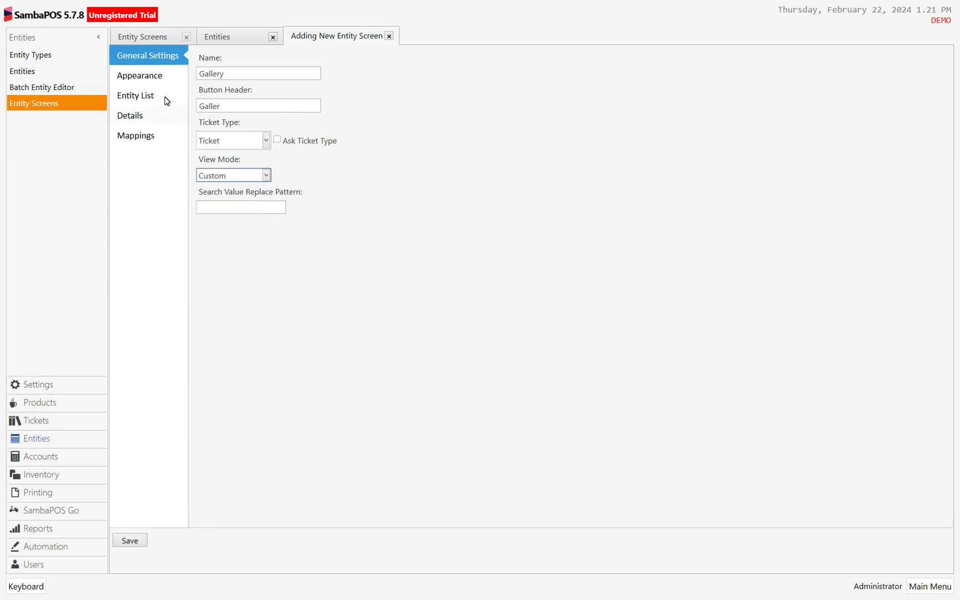
# Step: Set the new entity screen's background image to Gallery Floor Plan.png from the SambaPOS Pictures folder
pyautogui.click(147, 75)
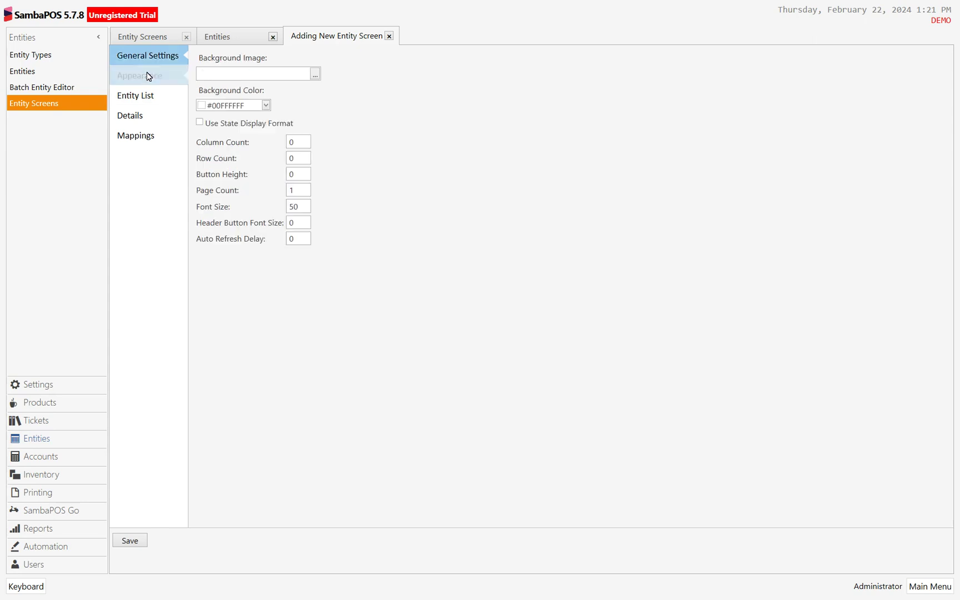
pyautogui.click(316, 73)
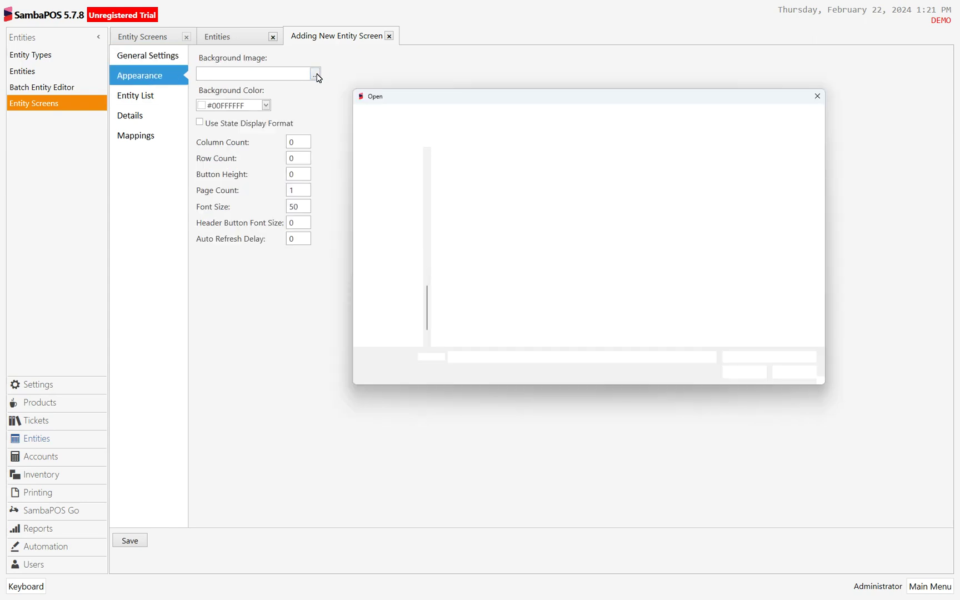
pyautogui.click(475, 193)
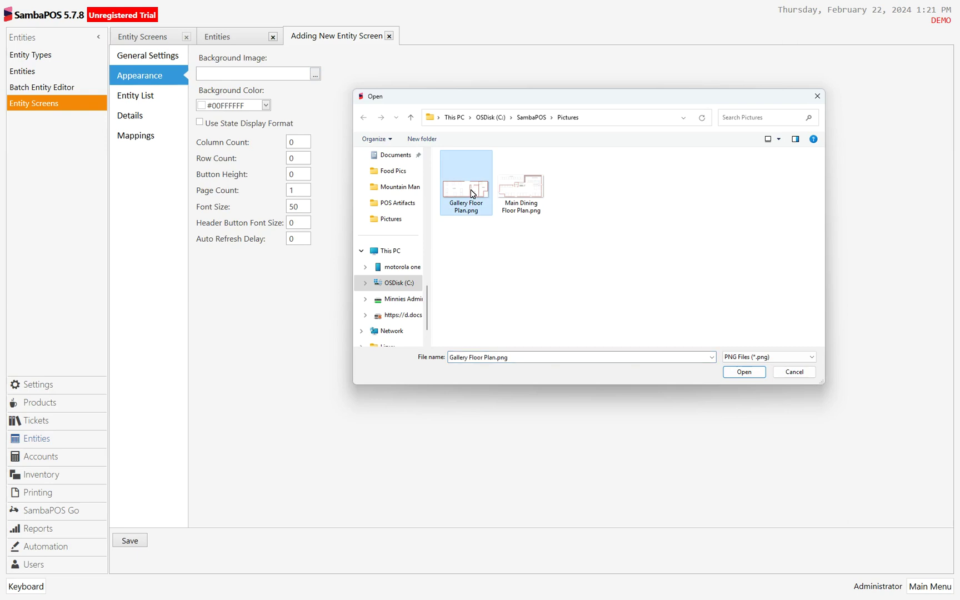
pyautogui.click(744, 372)
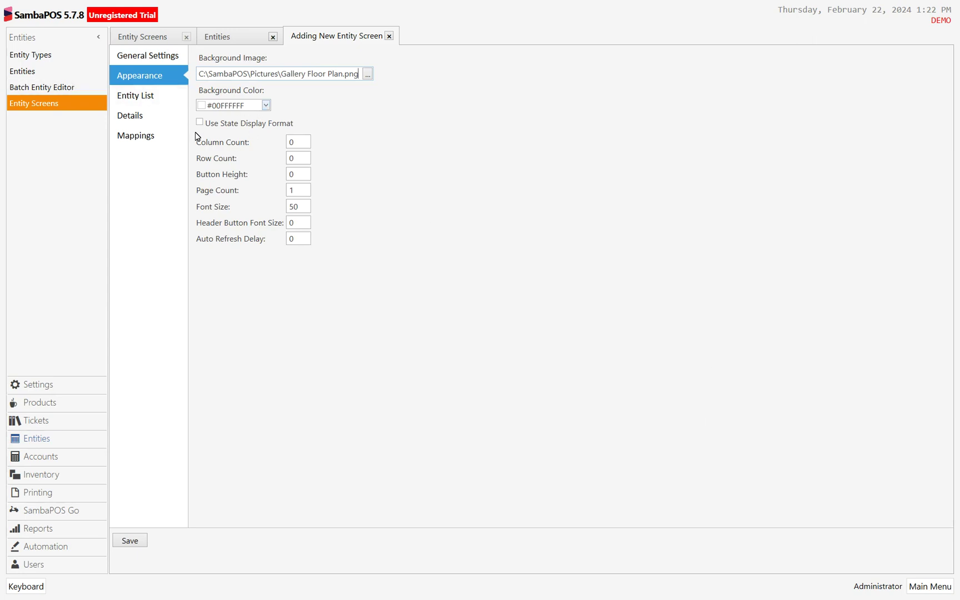
# Step: Set the new entity screen's entity type to Tables and its display state to Status
pyautogui.click(150, 96)
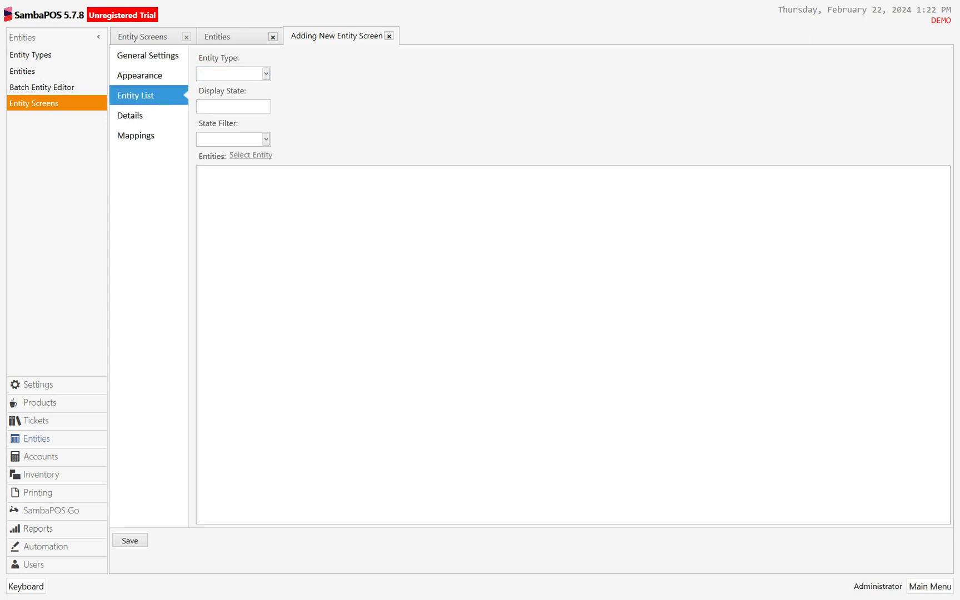
pyautogui.click(267, 75)
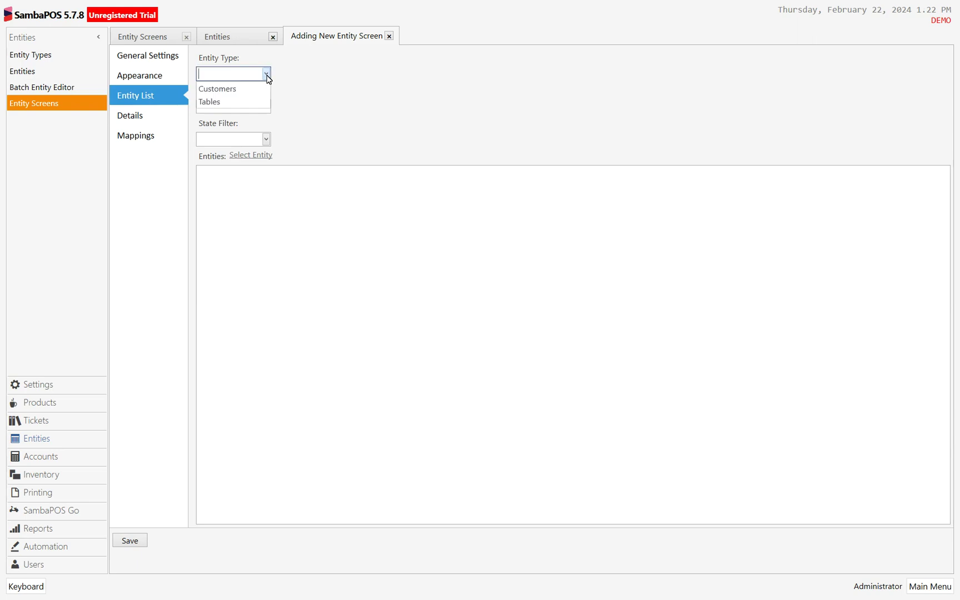
pyautogui.click(249, 102)
pyautogui.click(257, 106)
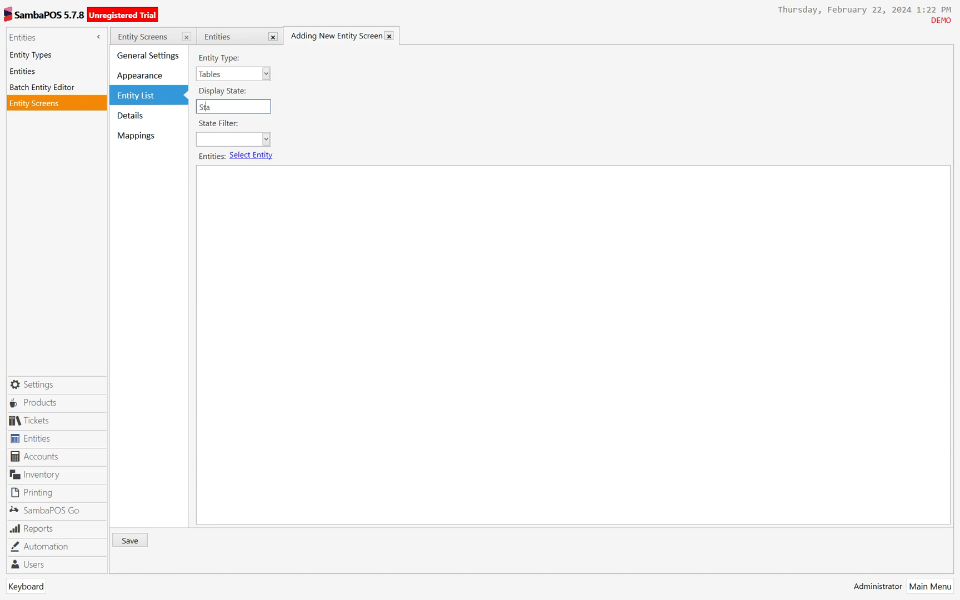
pyautogui.write('Status')
# Step: Assign table entities G1 through G8 to the Gallery entity screen's entity list
pyautogui.click(245, 156)
pyautogui.scroll(-3, 412, 296)
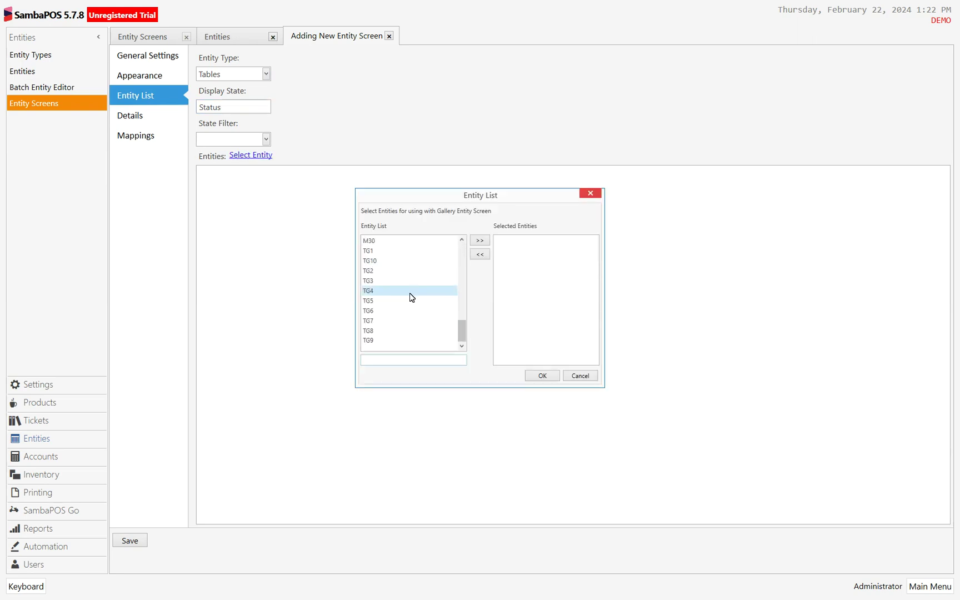
pyautogui.scroll(-3, 409, 292)
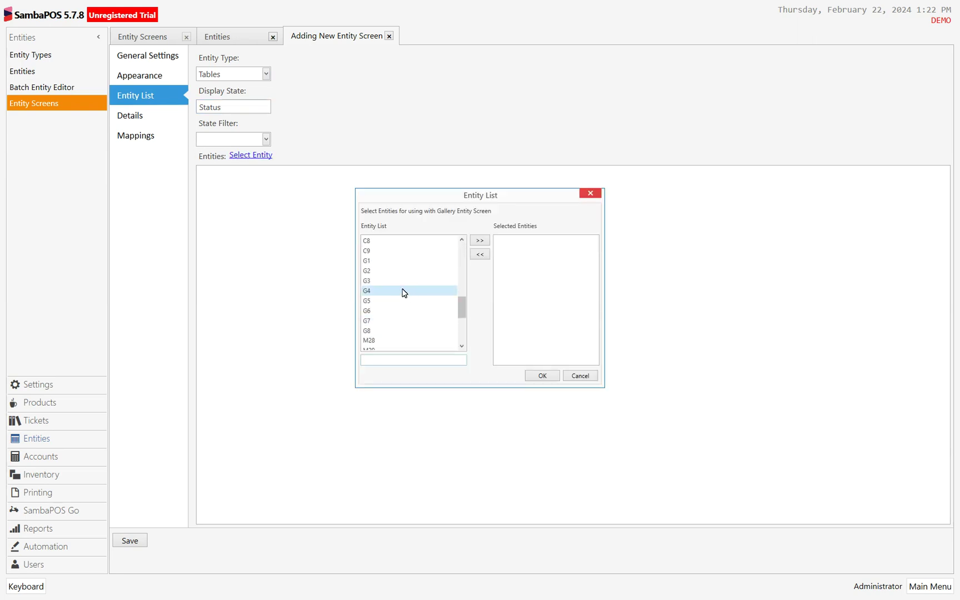
pyautogui.click(383, 260)
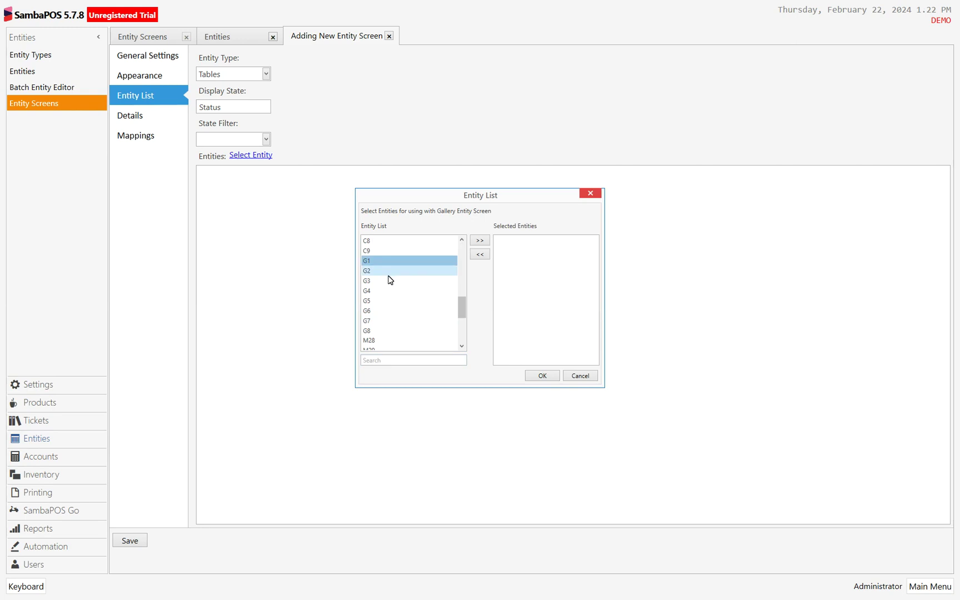
pyautogui.keyDown('shift'); pyautogui.click(376, 332); pyautogui.keyUp('shift')
pyautogui.click(479, 241)
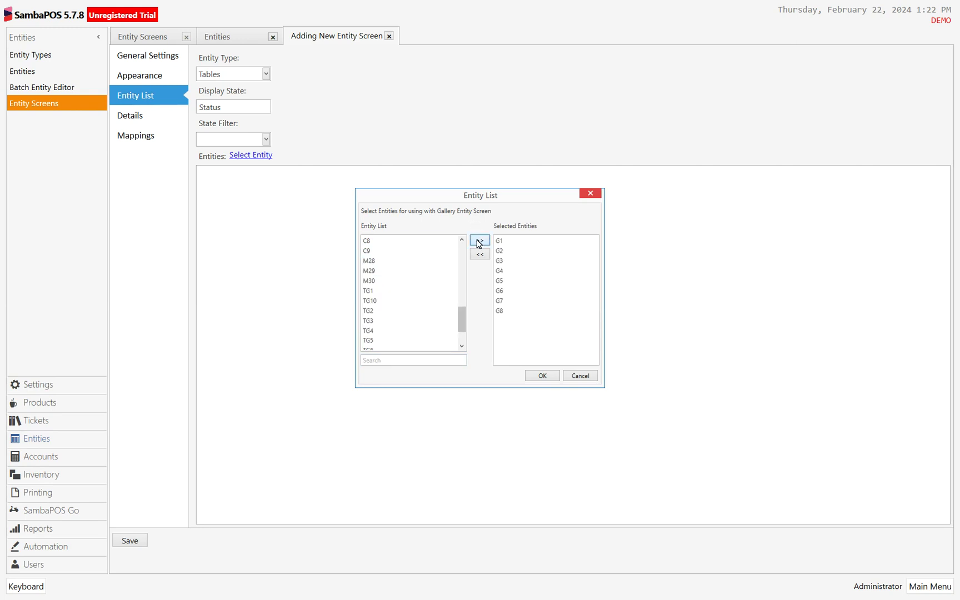
pyautogui.click(535, 378)
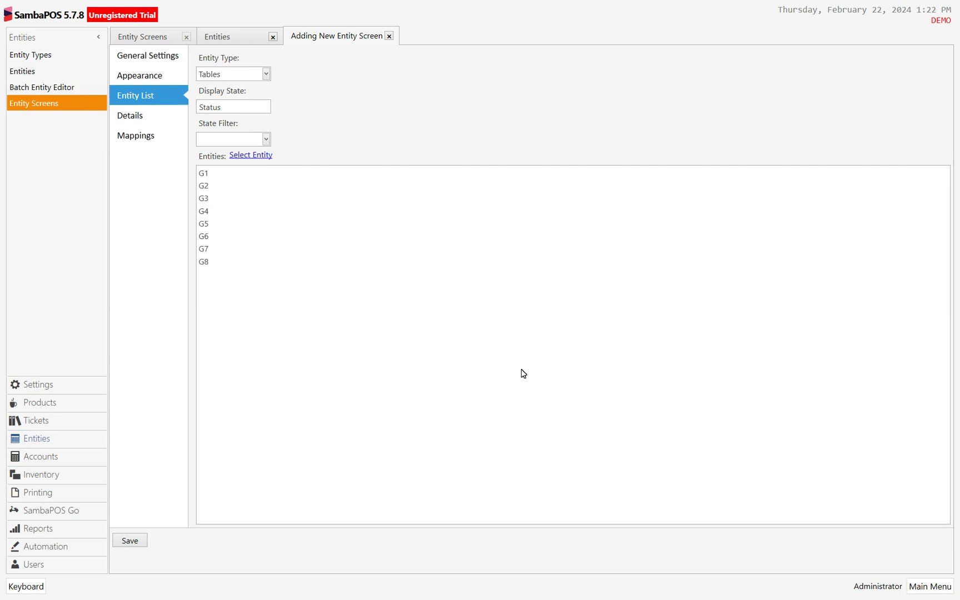
# Step: Add a mapping to the Gallery entity screen and save the new screen
pyautogui.click(147, 139)
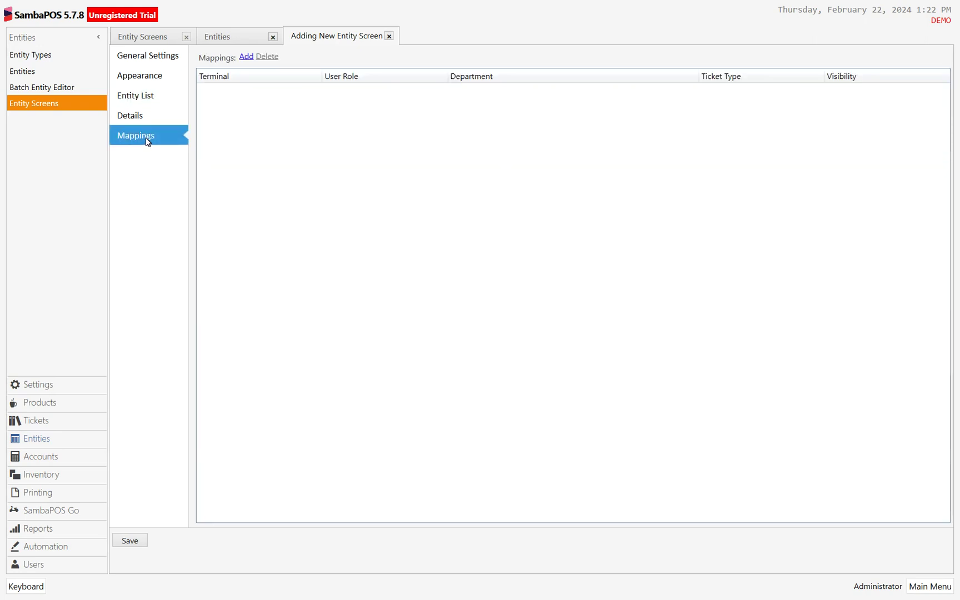
pyautogui.click(248, 58)
pyautogui.click(135, 542)
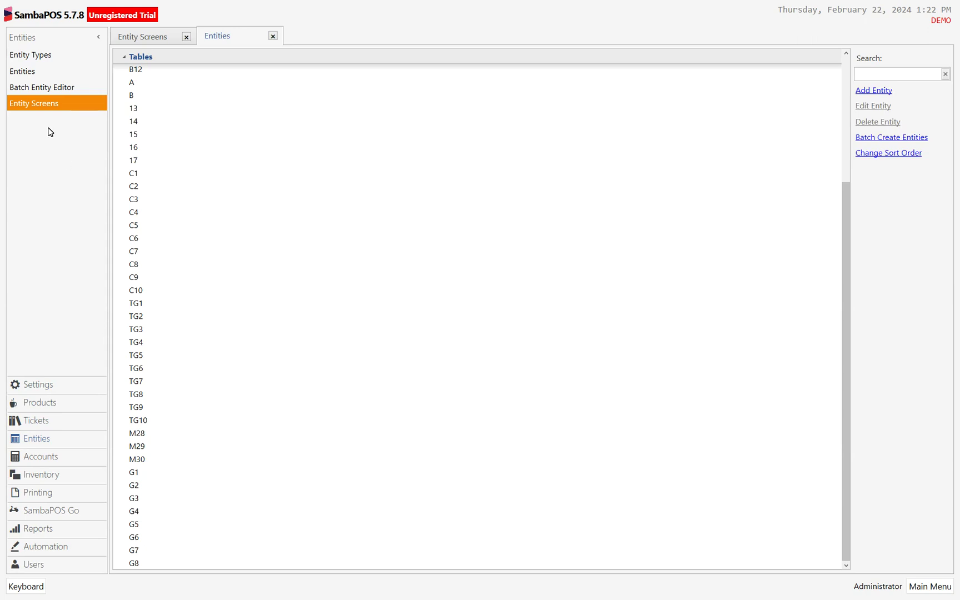
# Step: Sort the entity screens so Main Dining comes first and Gallery second, ahead of Customer Search, Customer Tickets and All Tables
pyautogui.click(37, 101)
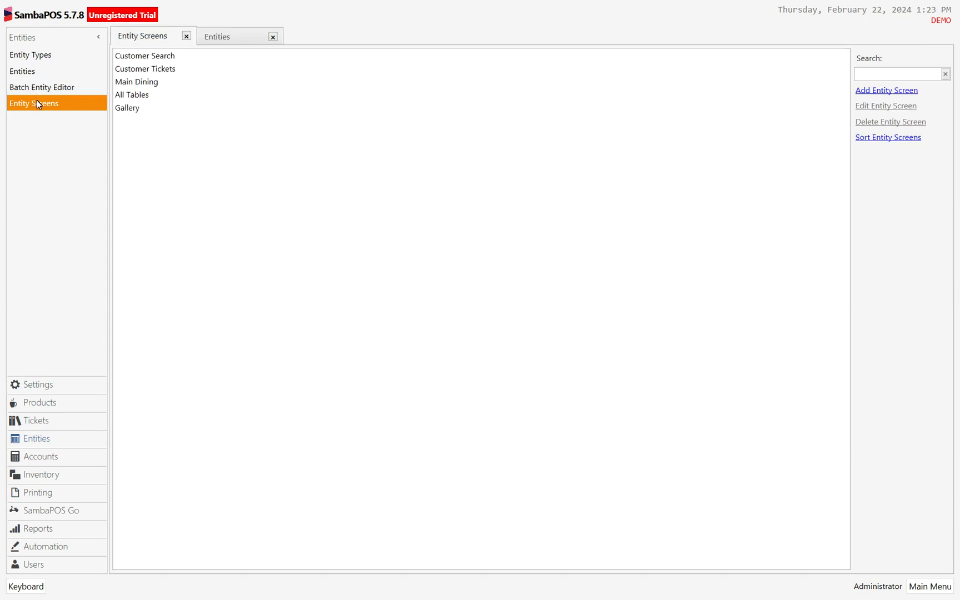
pyautogui.click(129, 111)
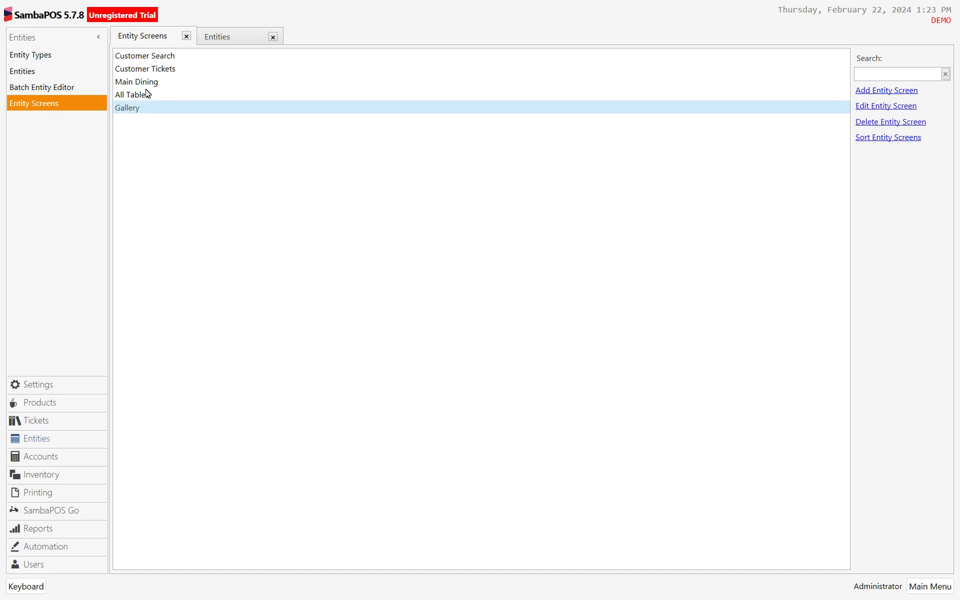
pyautogui.click(894, 143)
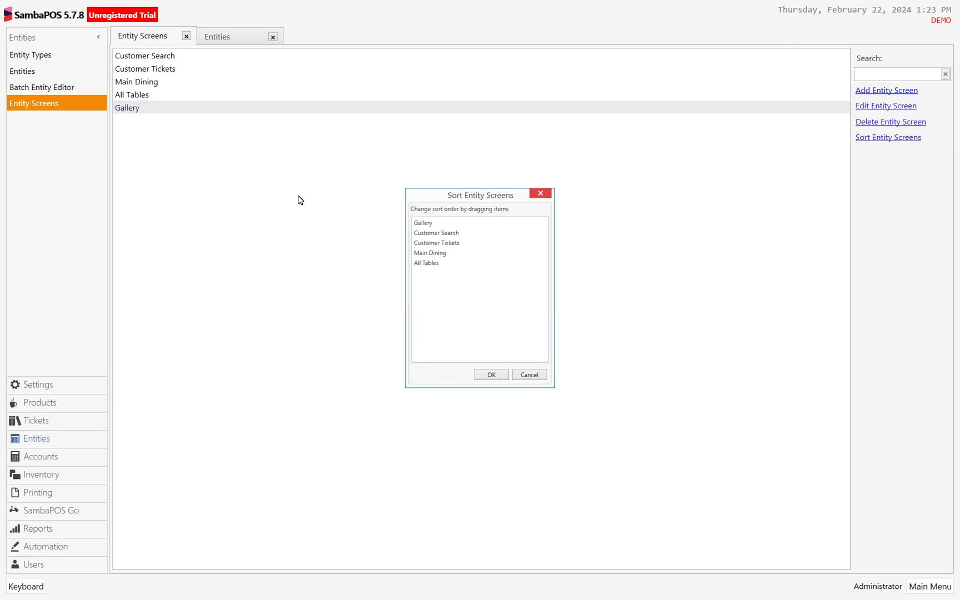
pyautogui.moveTo(430, 257); pyautogui.dragTo(433, 224)
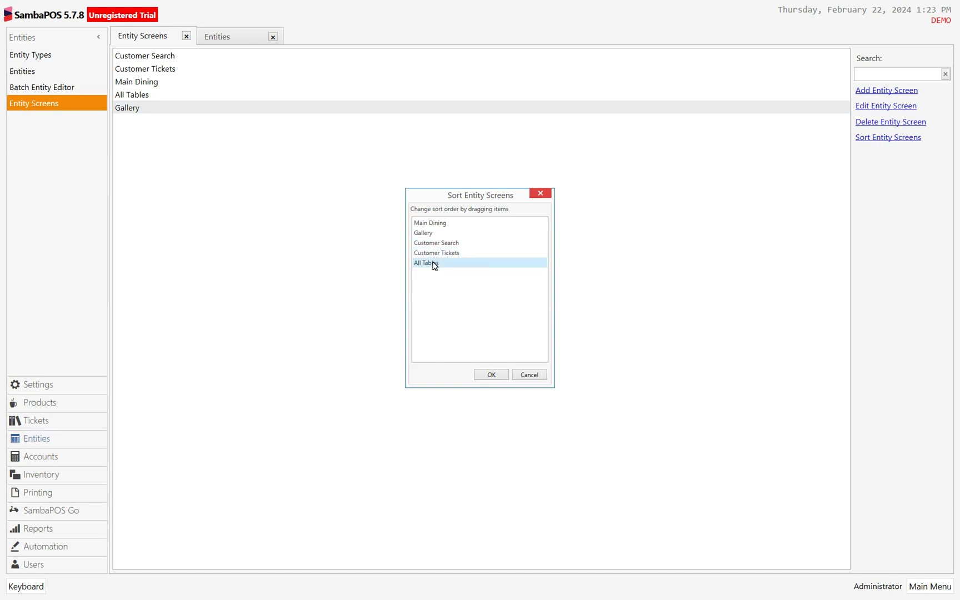
pyautogui.click(498, 372)
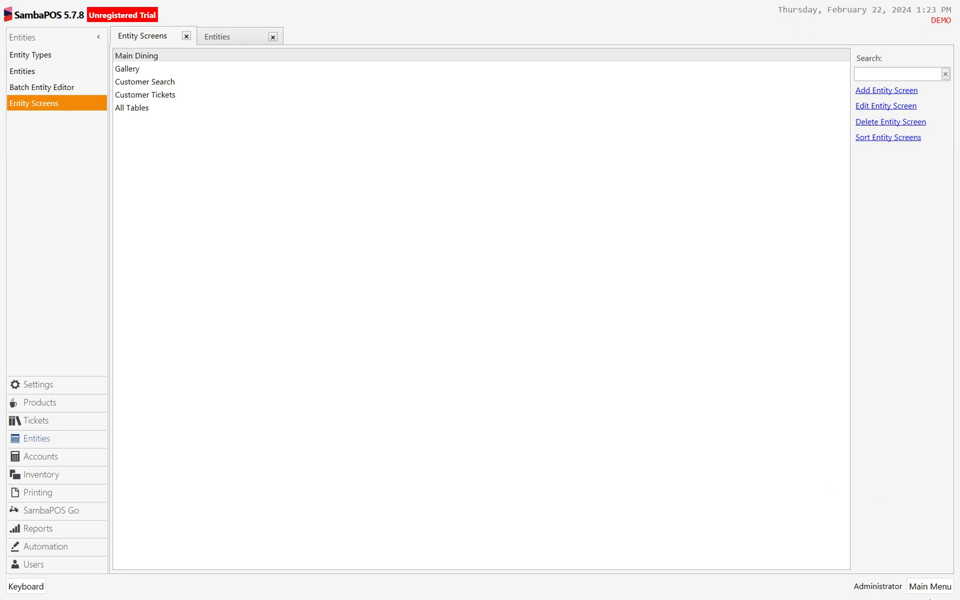
# Step: Leave the management area and display the Galler entity screen with its floor plan in the POS
pyautogui.click(928, 587)
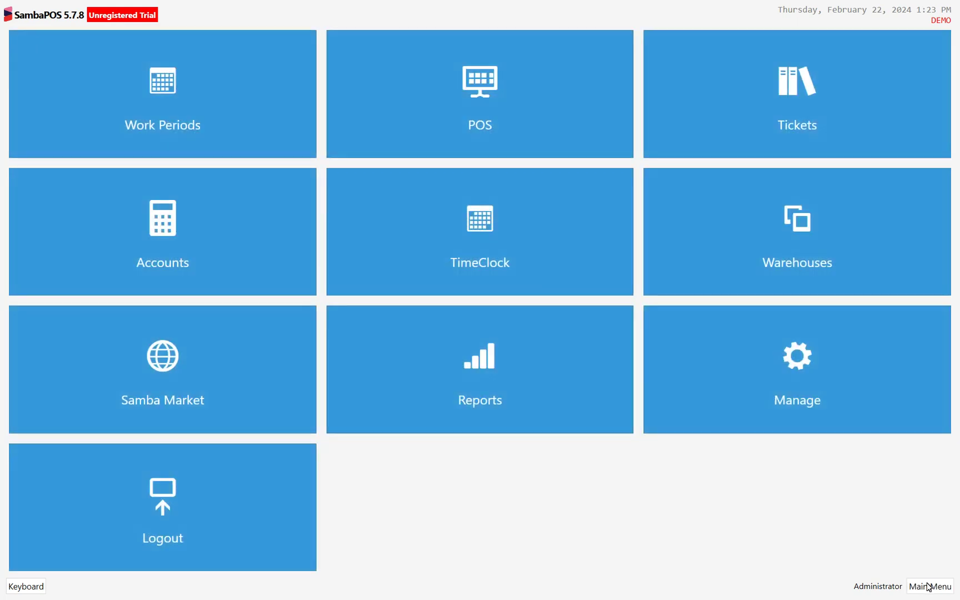
pyautogui.click(465, 81)
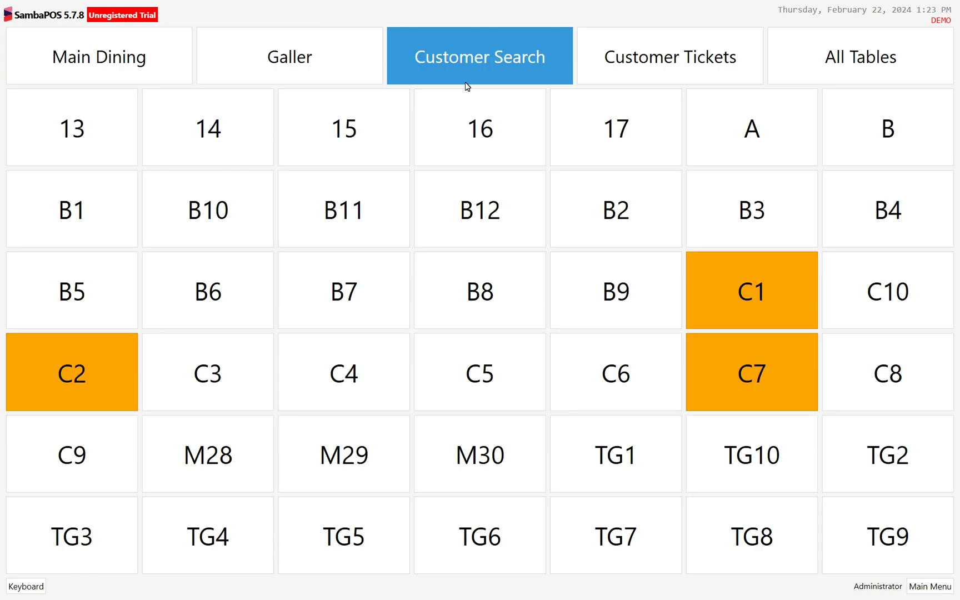
pyautogui.click(301, 58)
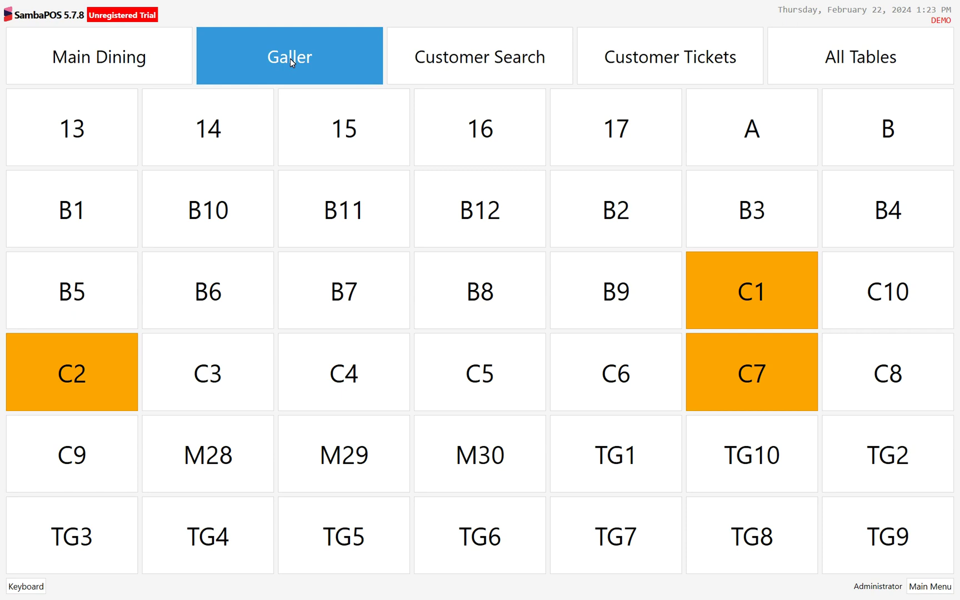
pyautogui.click(290, 59)
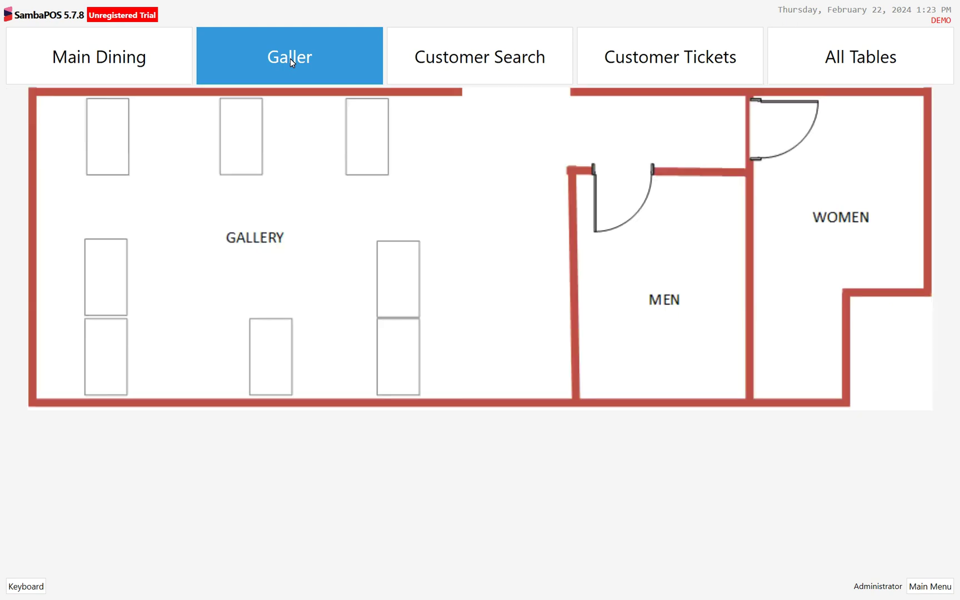